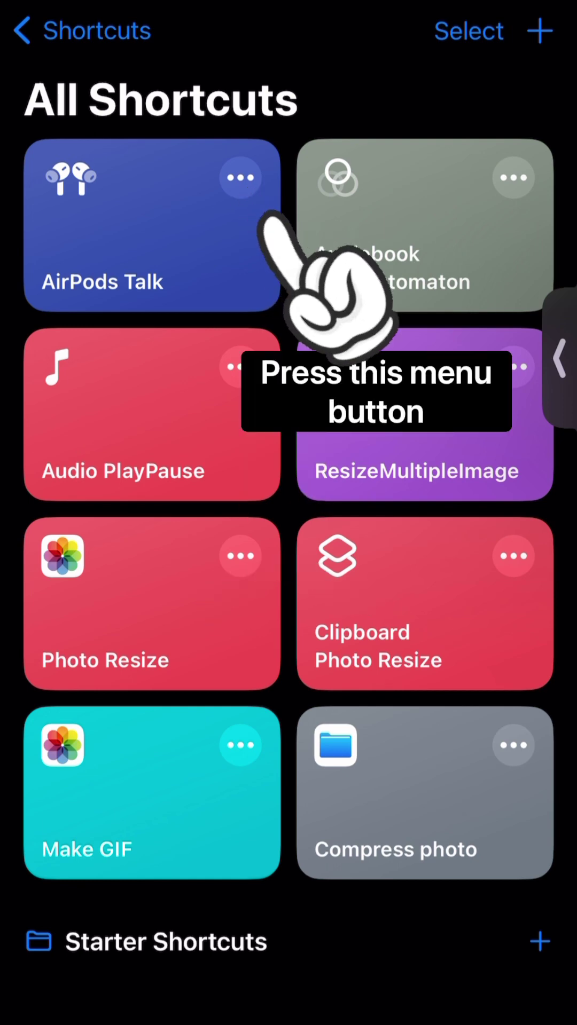
Leave the AirPods Talk shortcut editor and head back toward the home screen.
left_click(241, 179)
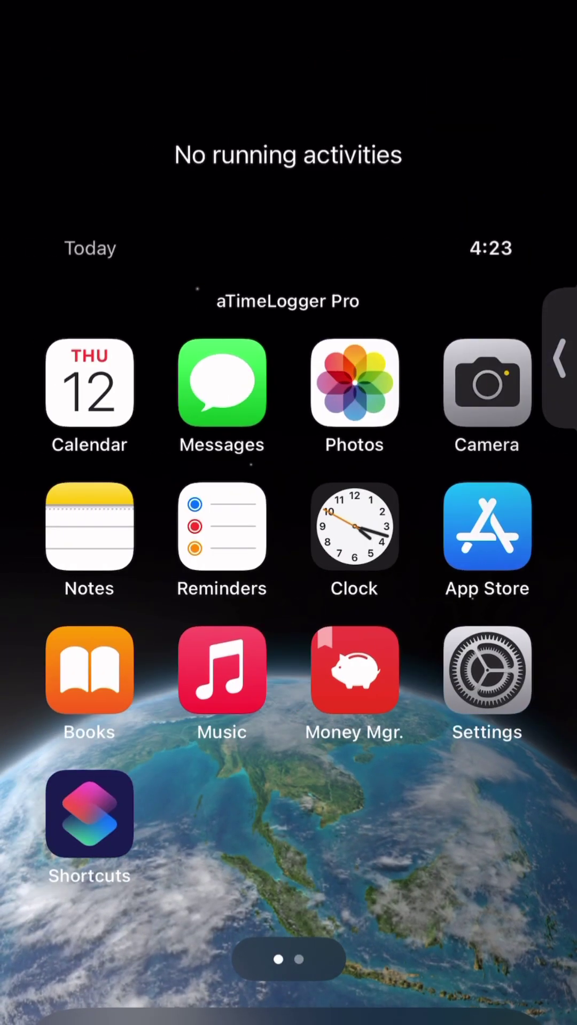
Find the Actions helper app in the App Store and launch it.
left_click(487, 527)
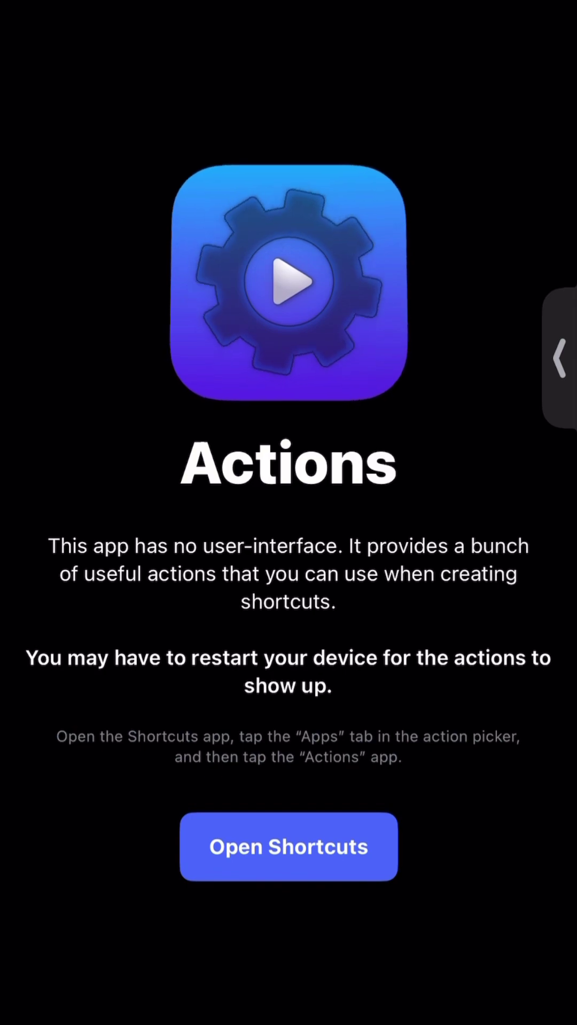
Close the Actions app and reopen Shortcuts on the AirPods Talk shortcut.
left_click_drag(289, 1019, 288, 642)
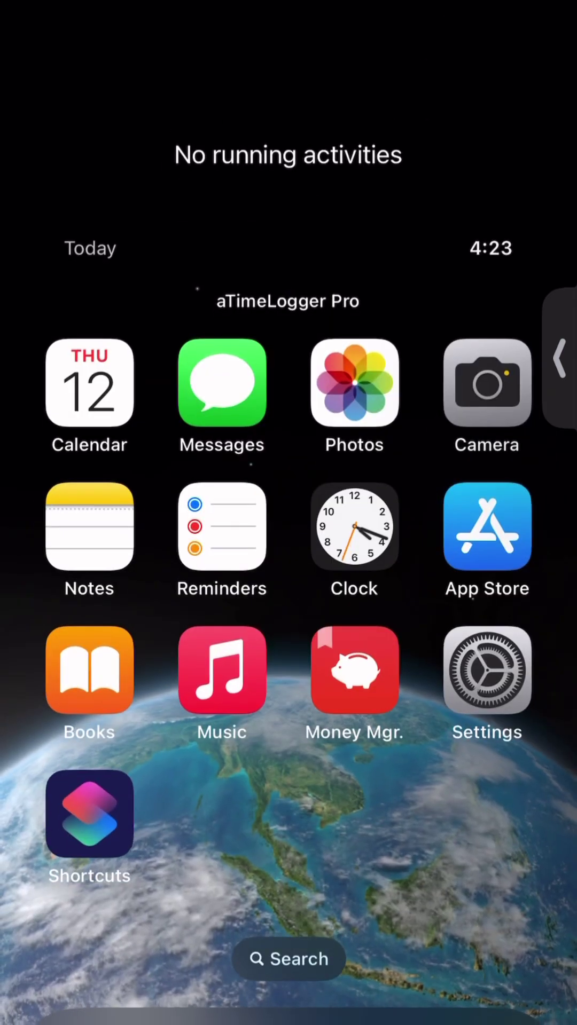
left_click(90, 813)
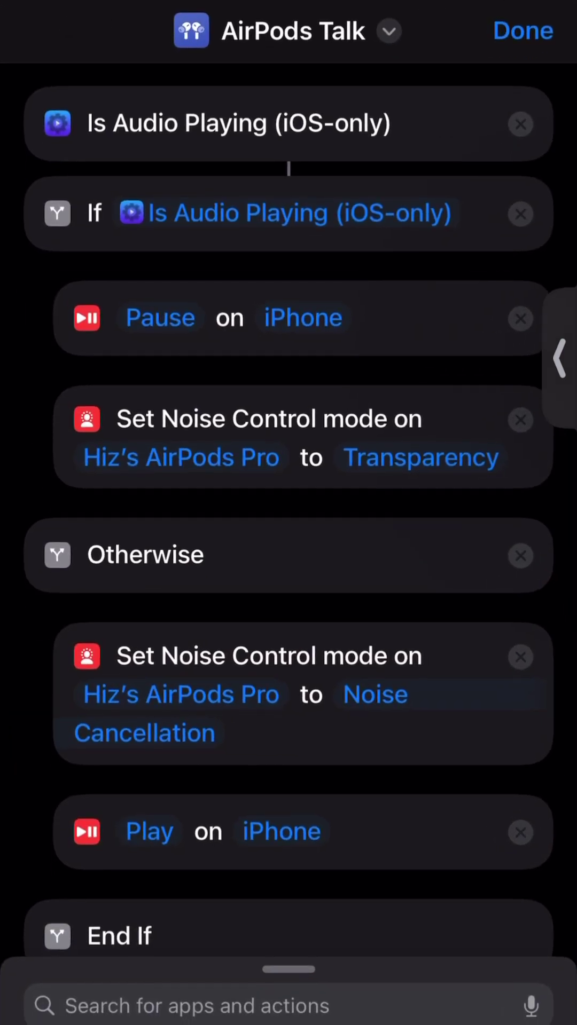
scroll(289, 509, "up", 2)
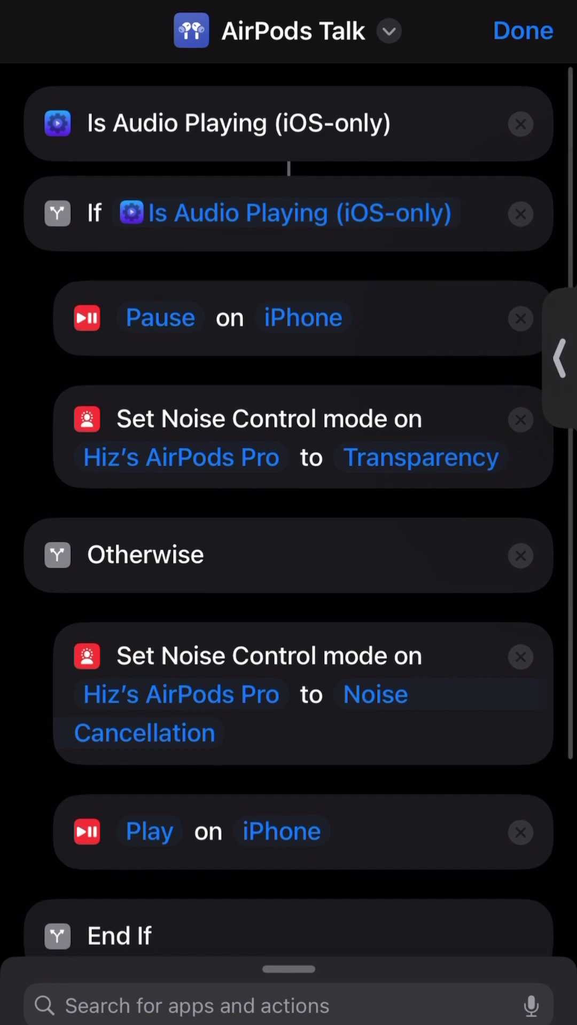
Browse the Actions app's extra actions (e.g. Is Audio Playing), then return to the shortcut.
left_click(197, 1007)
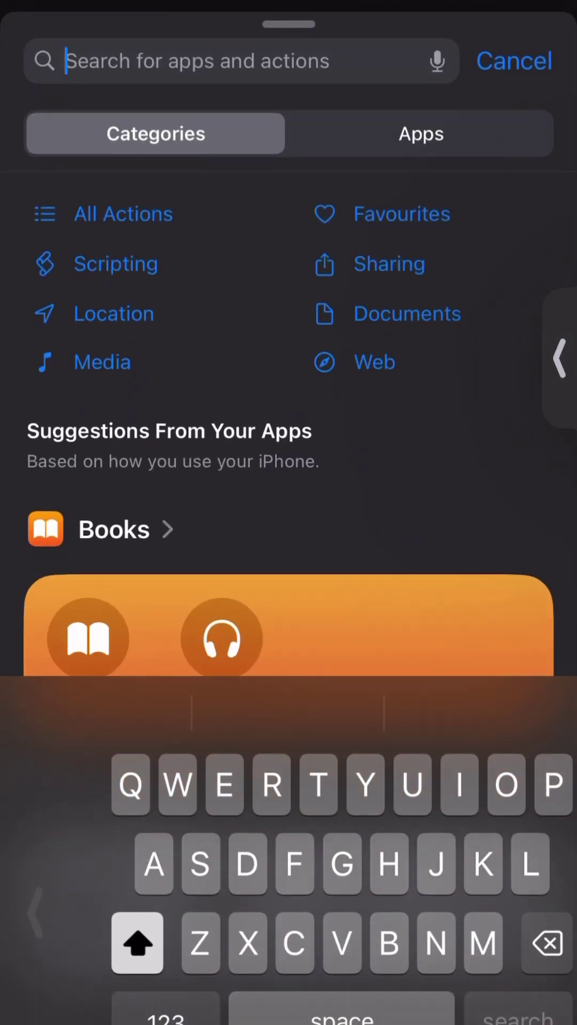
left_click(421, 134)
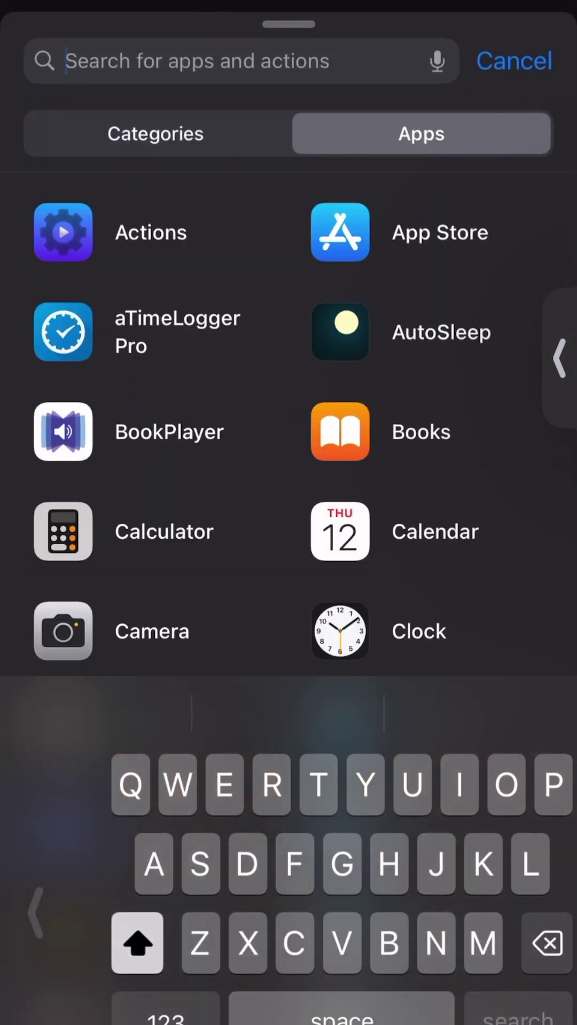
left_click(120, 233)
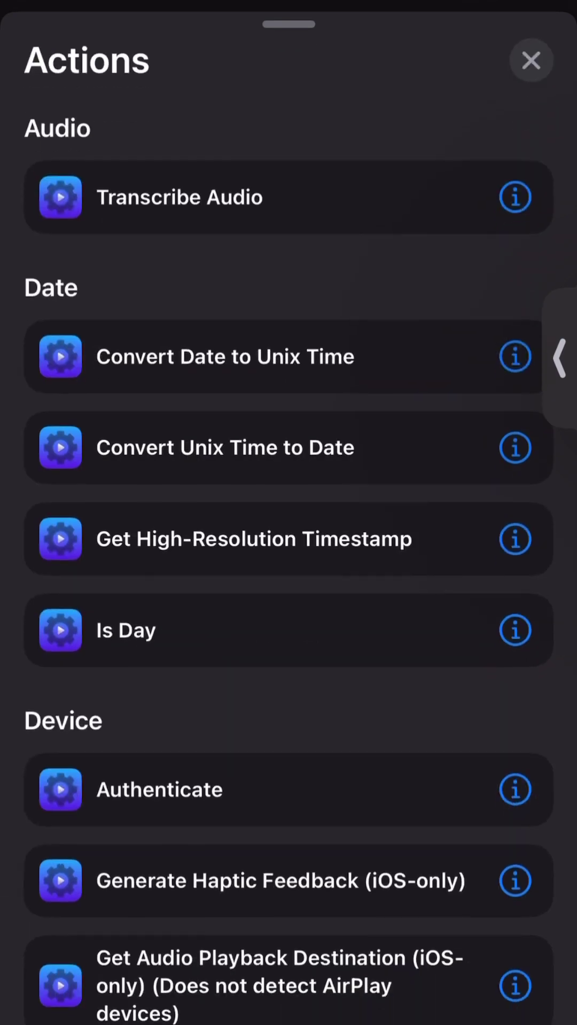
scroll(288, 561, "down", 10)
scroll(288, 561, "down", 6)
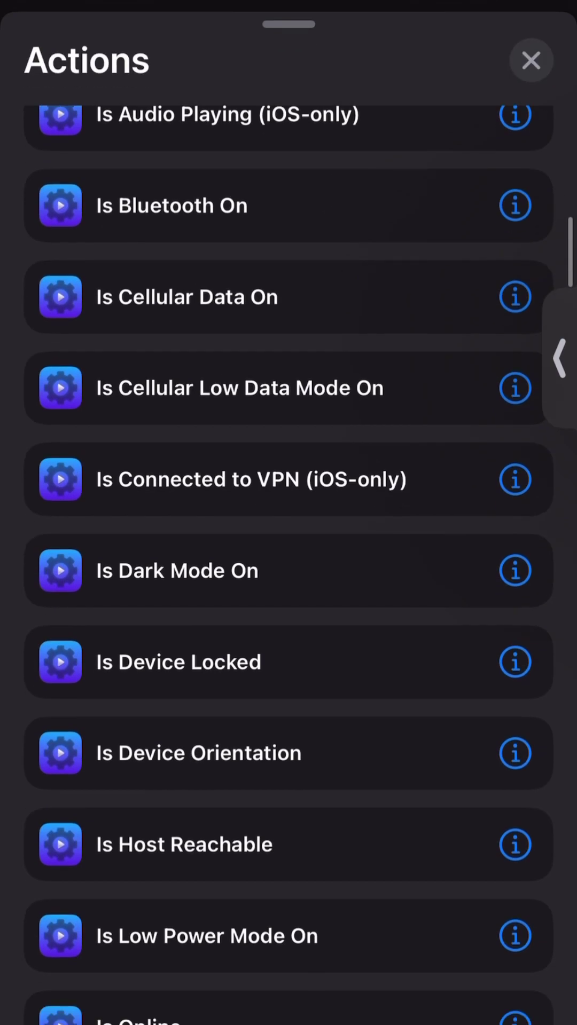
left_click(531, 61)
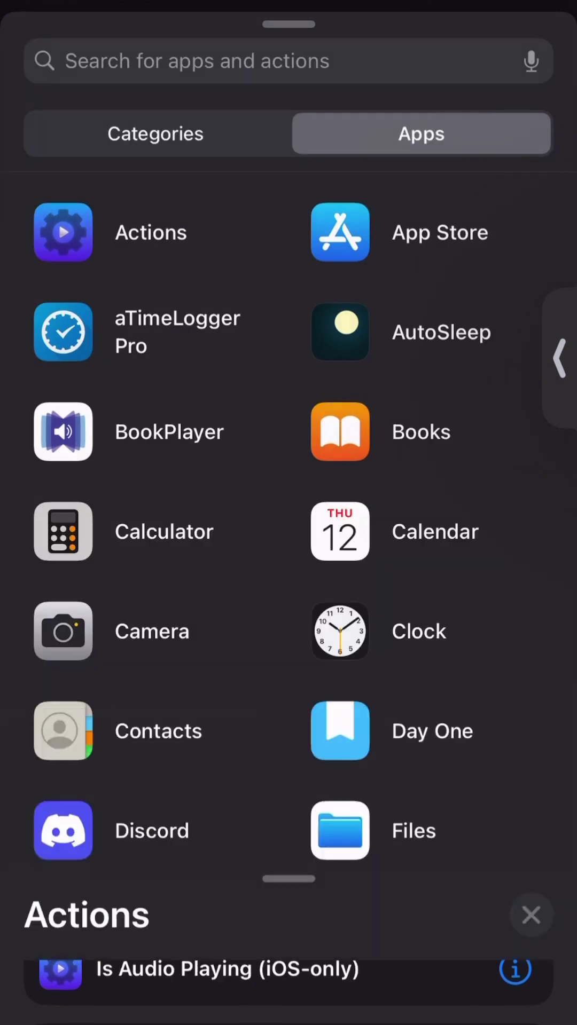
left_click_drag(288, 24, 288, 321)
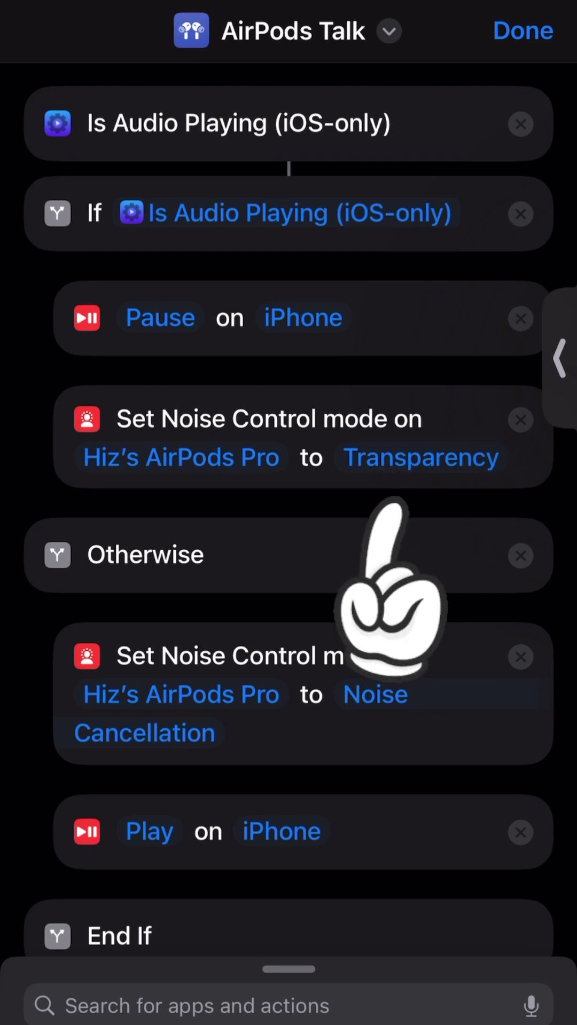
scroll(288, 513, "down", 1)
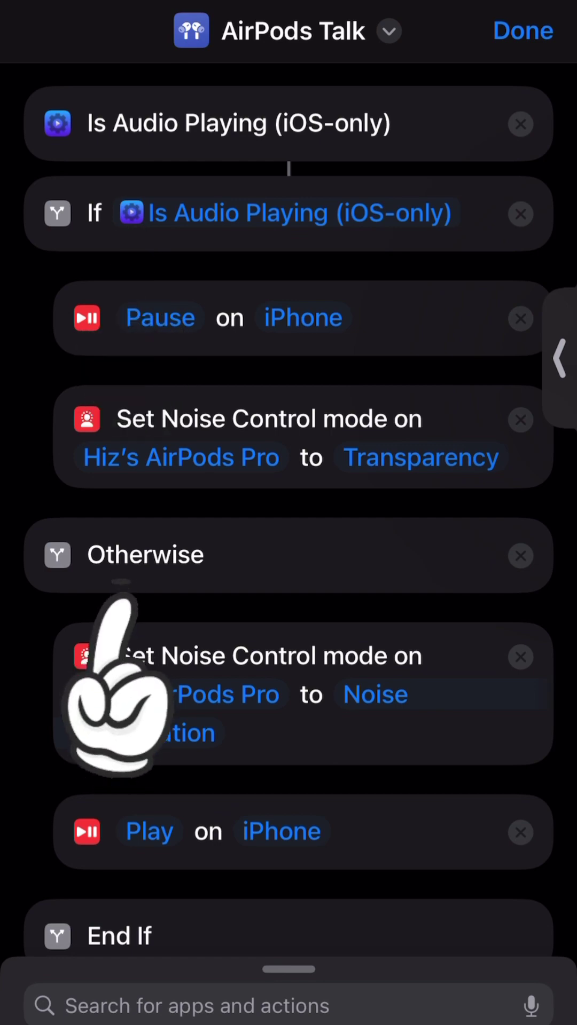
scroll(288, 561, "down", 5)
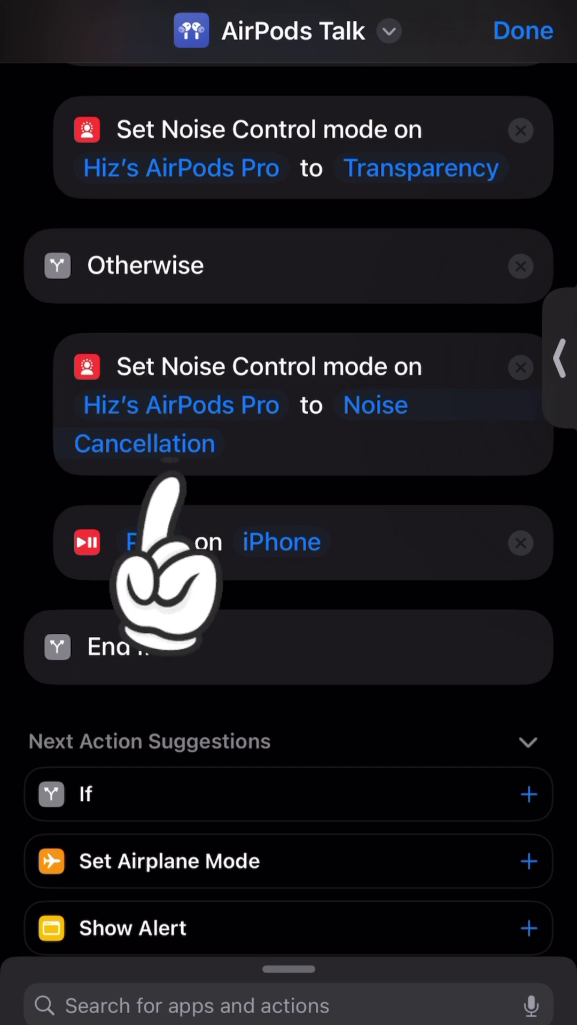
scroll(288, 512, "down", 2)
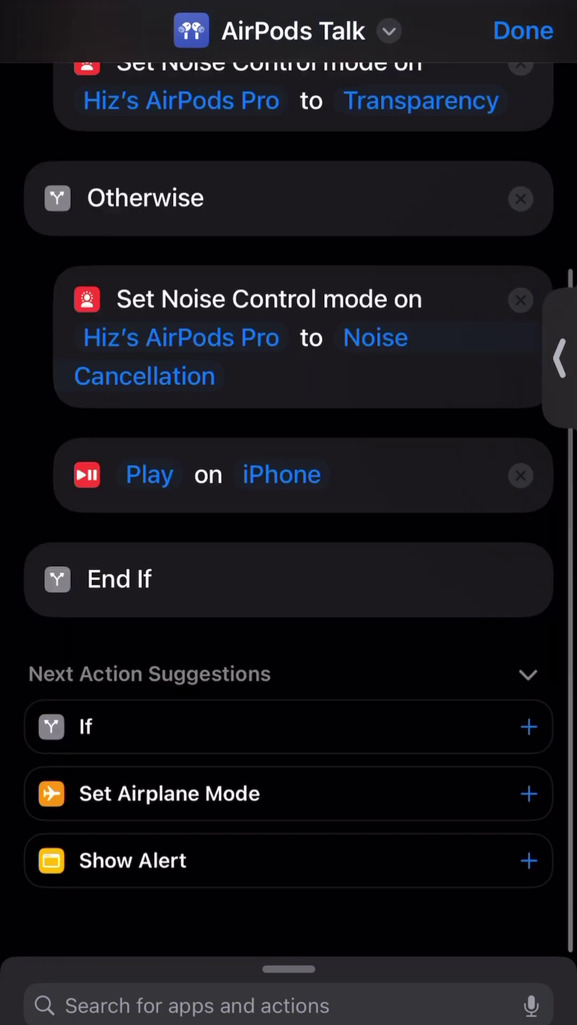
scroll(288, 513, "up", 5)
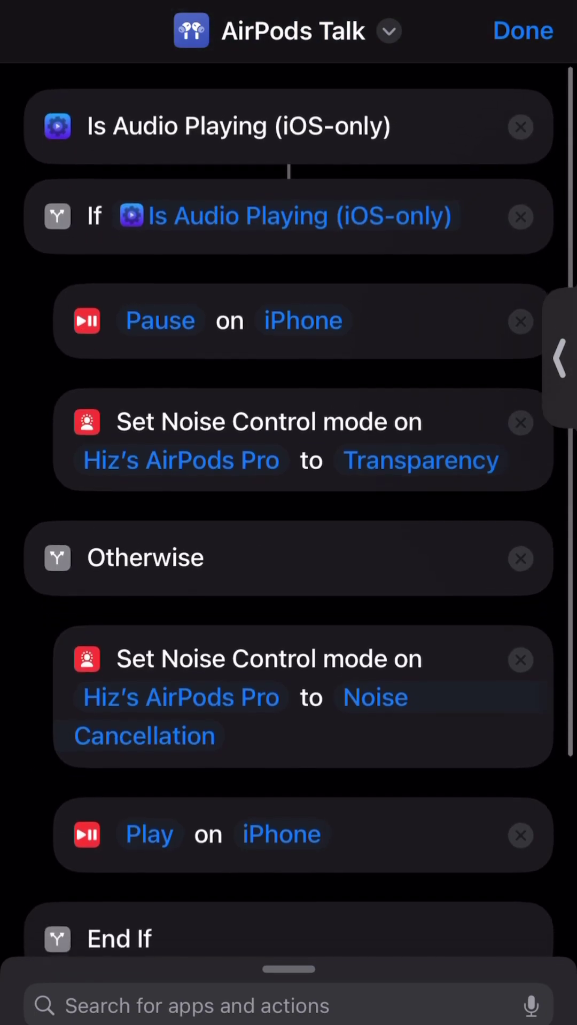
scroll(288, 513, "down", 4)
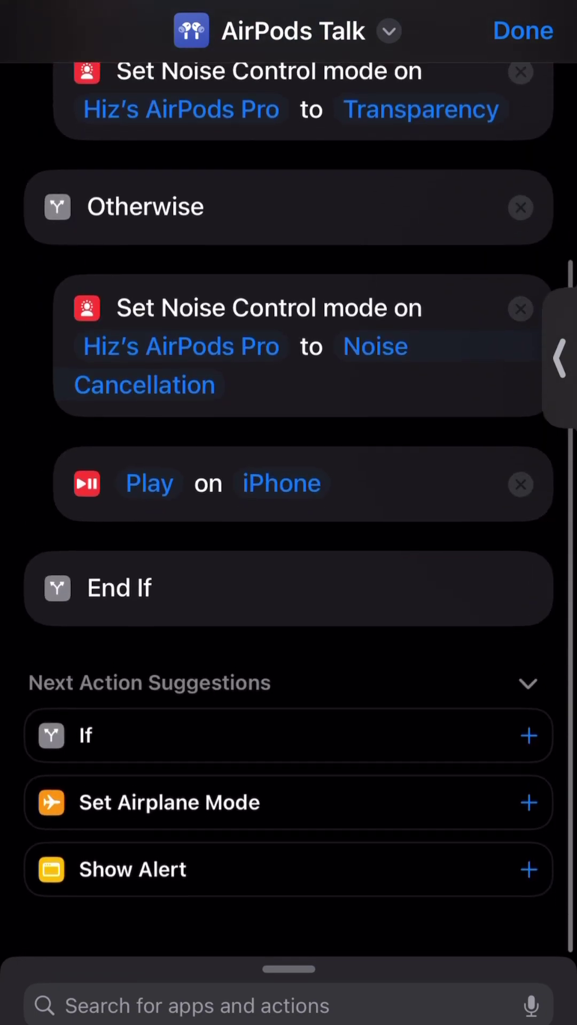
scroll(288, 512, "up", 4)
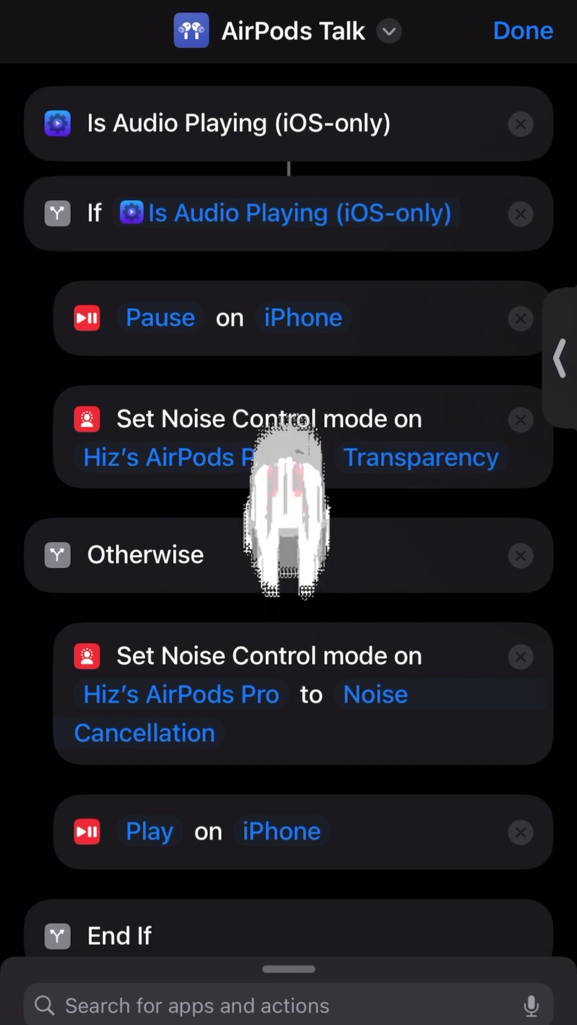
scroll(288, 512, "down", 1)
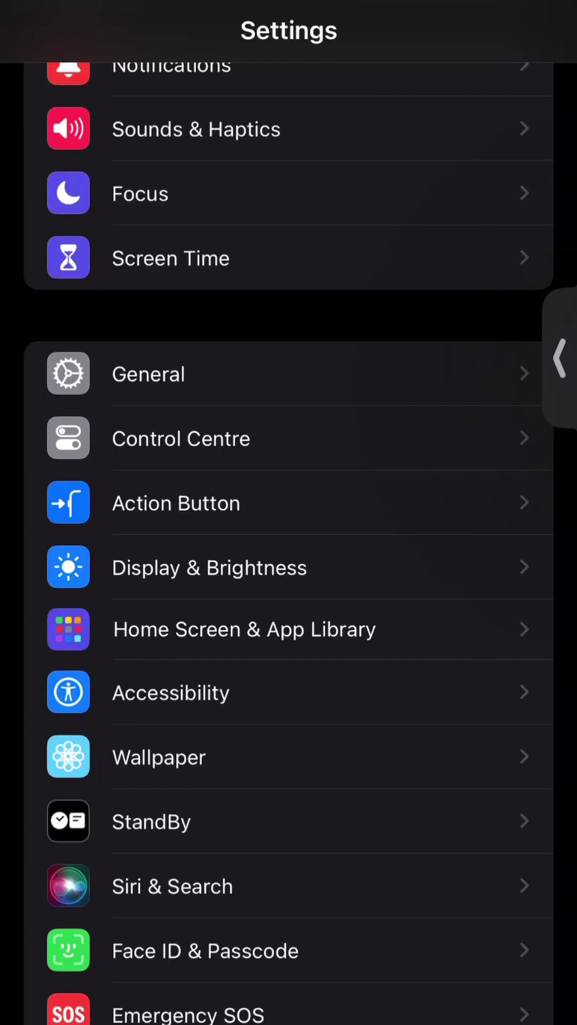
Assign the Action Button to run the AirPods Talk shortcut.
left_click(176, 503)
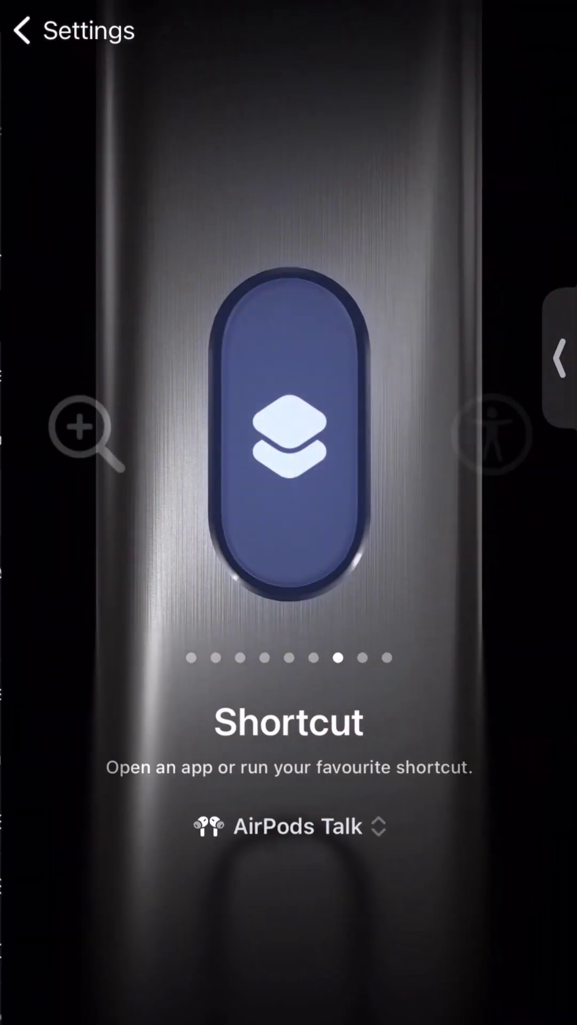
left_click(288, 825)
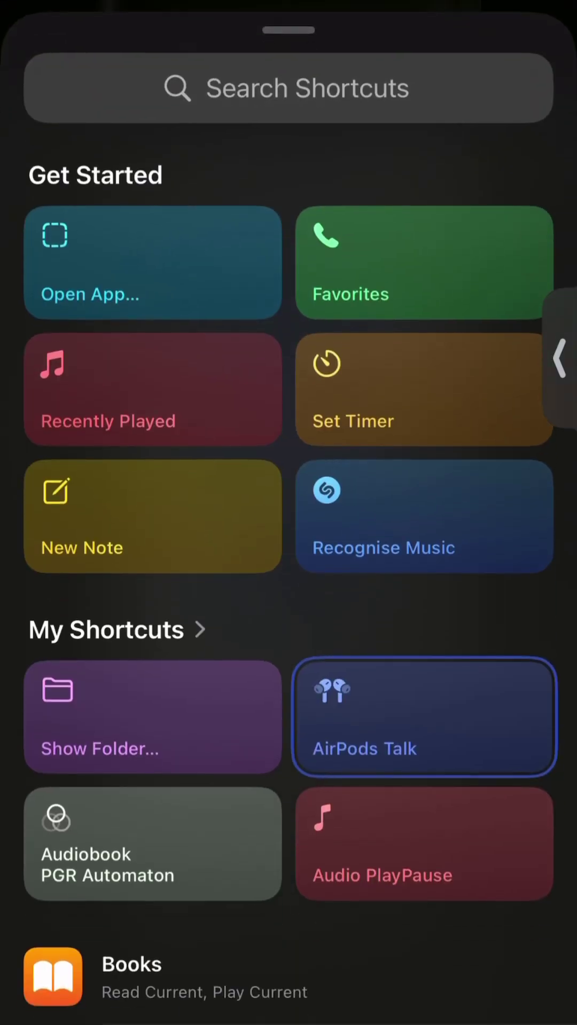
scroll(288, 512, "down", 3)
left_click(422, 430)
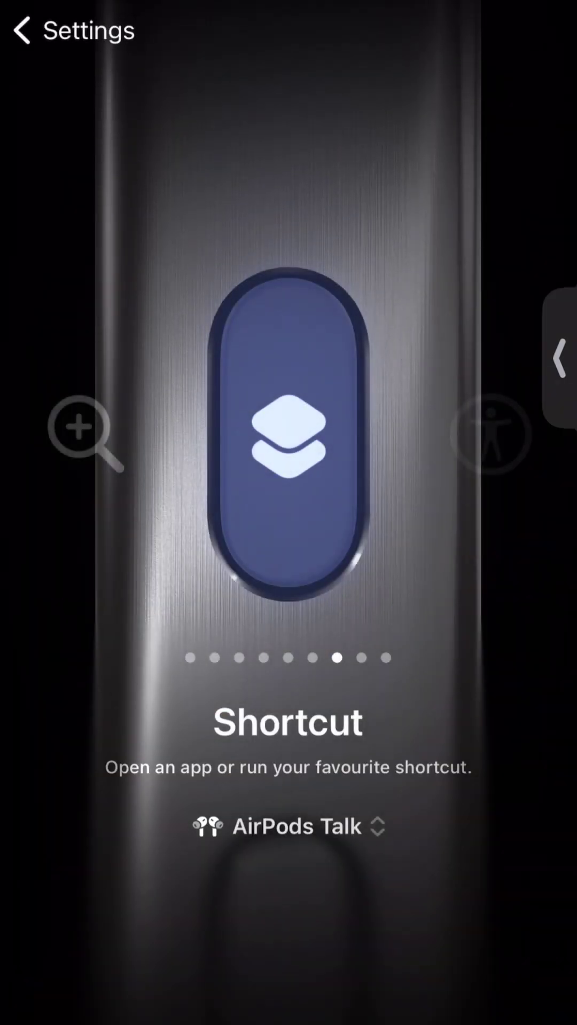